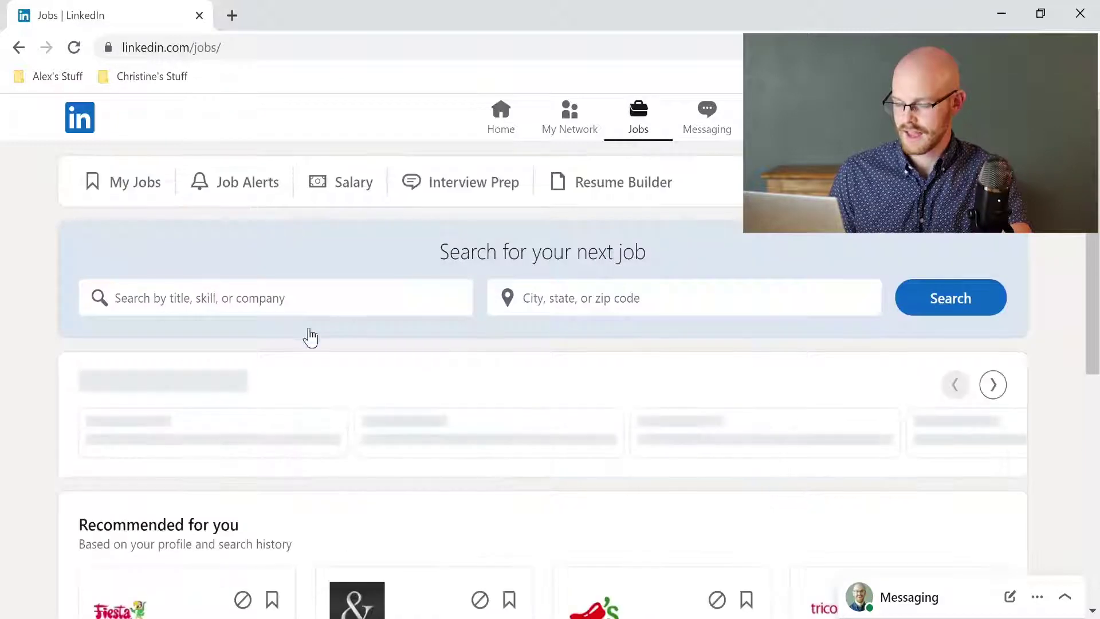
Search for Data Analyst jobs located in Chicago, Illinois, United States.
click(309, 303)
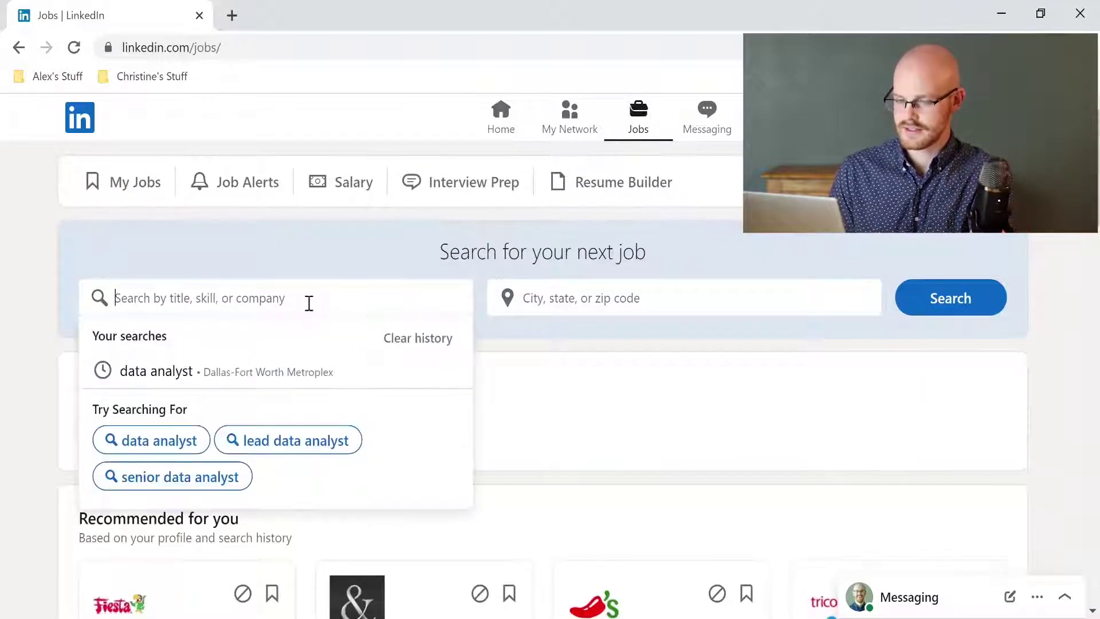
text(Data Analyst)
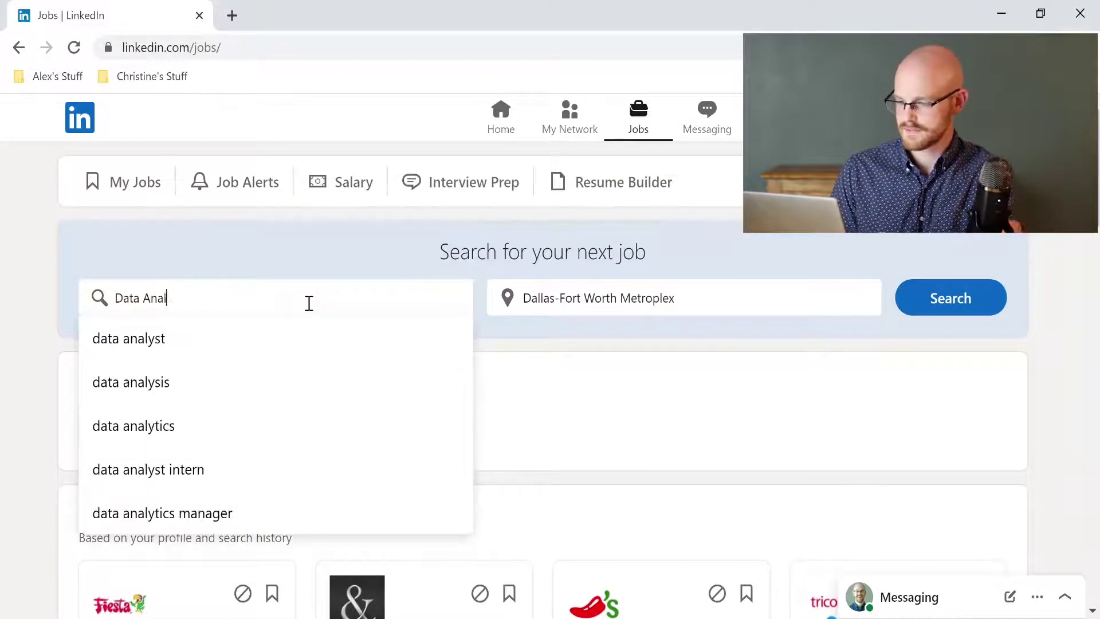
click(740, 305)
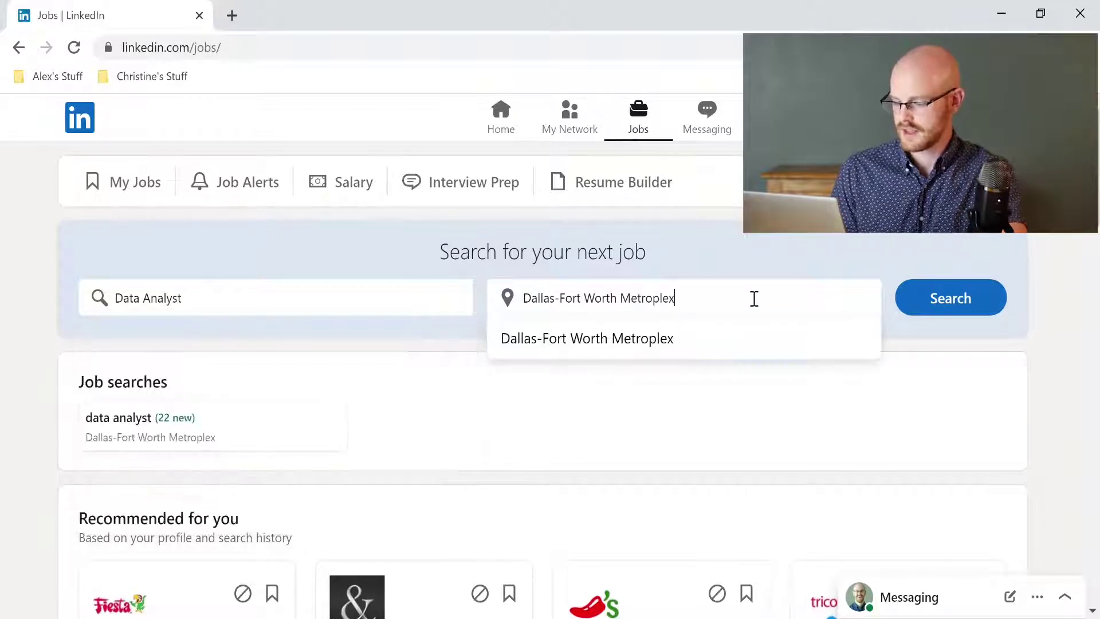
drag(741, 306, 487, 288)
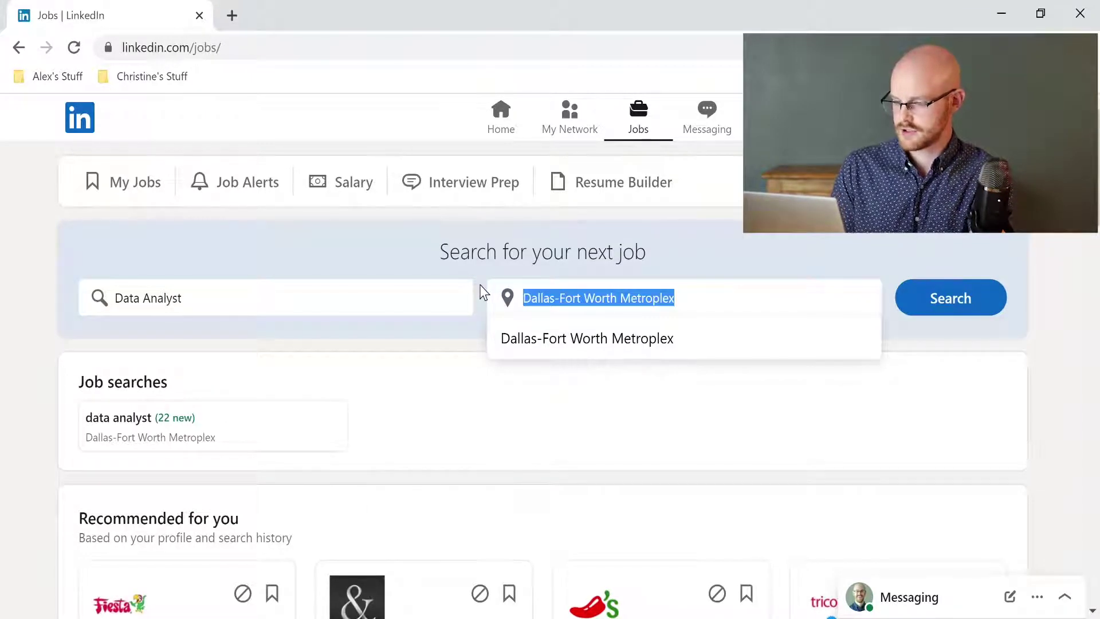
text(Chica)
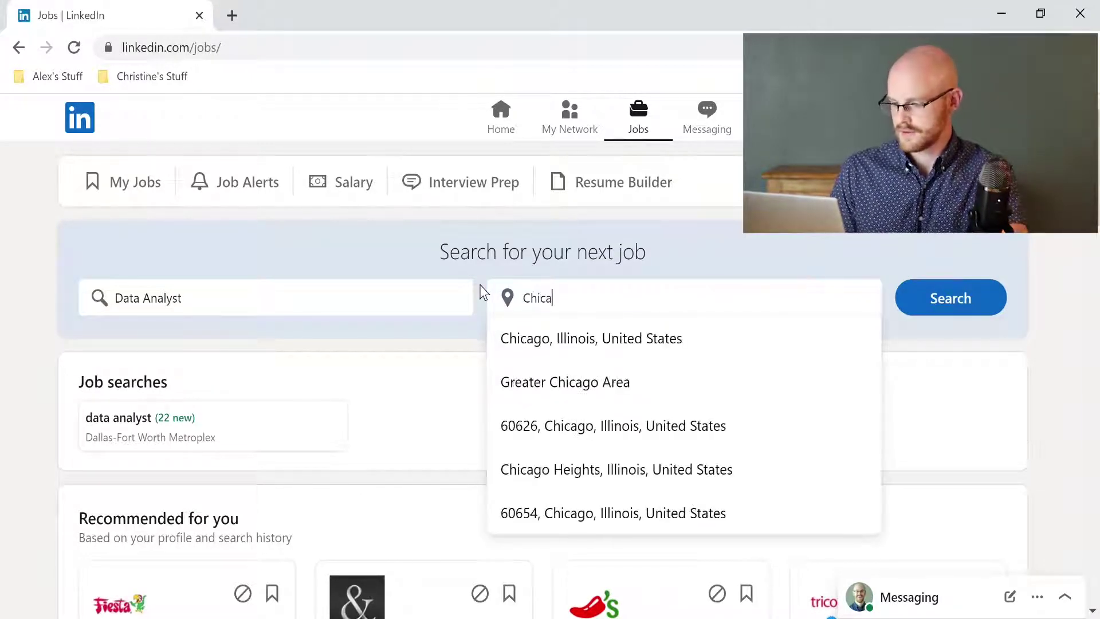
click(695, 338)
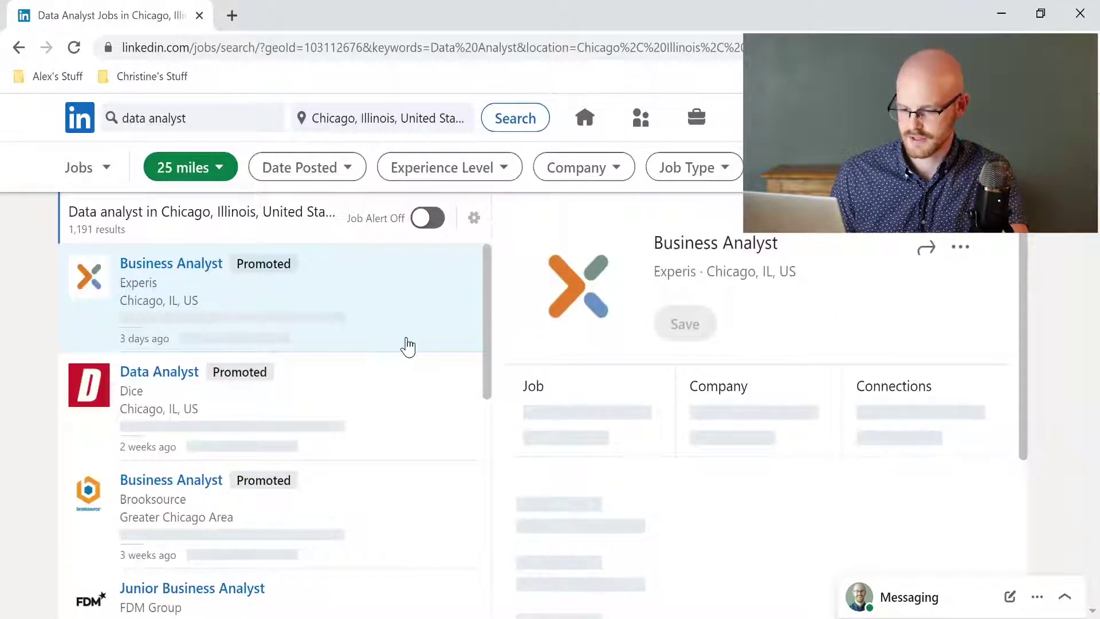
Open the Data Analyst posting from Dice and read through its description and requirements.
click(384, 399)
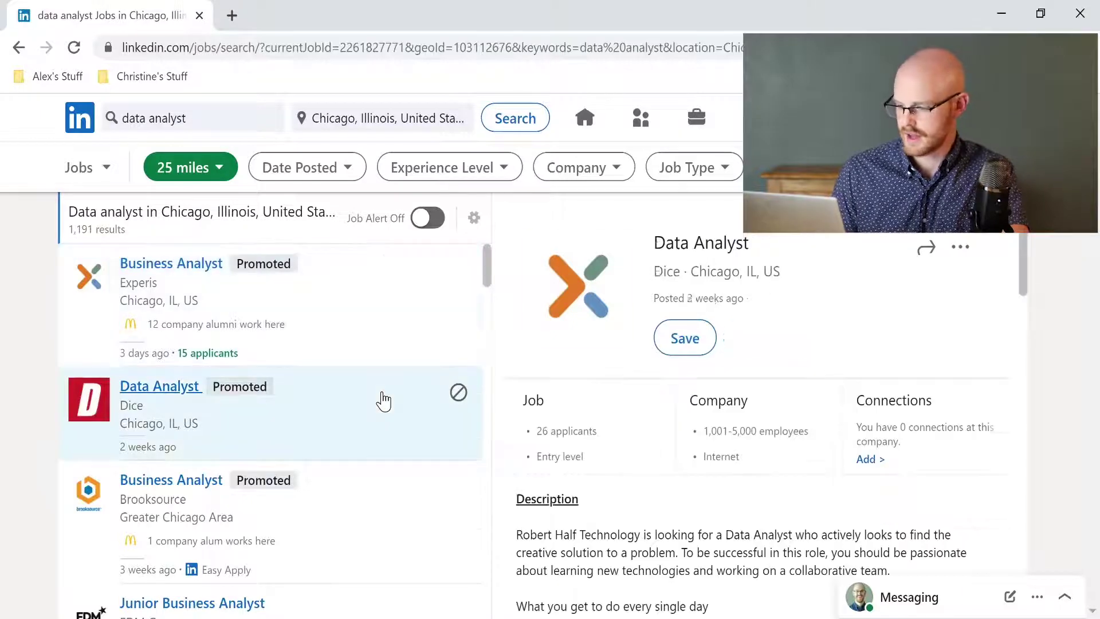
scroll(605, 384, down, 5)
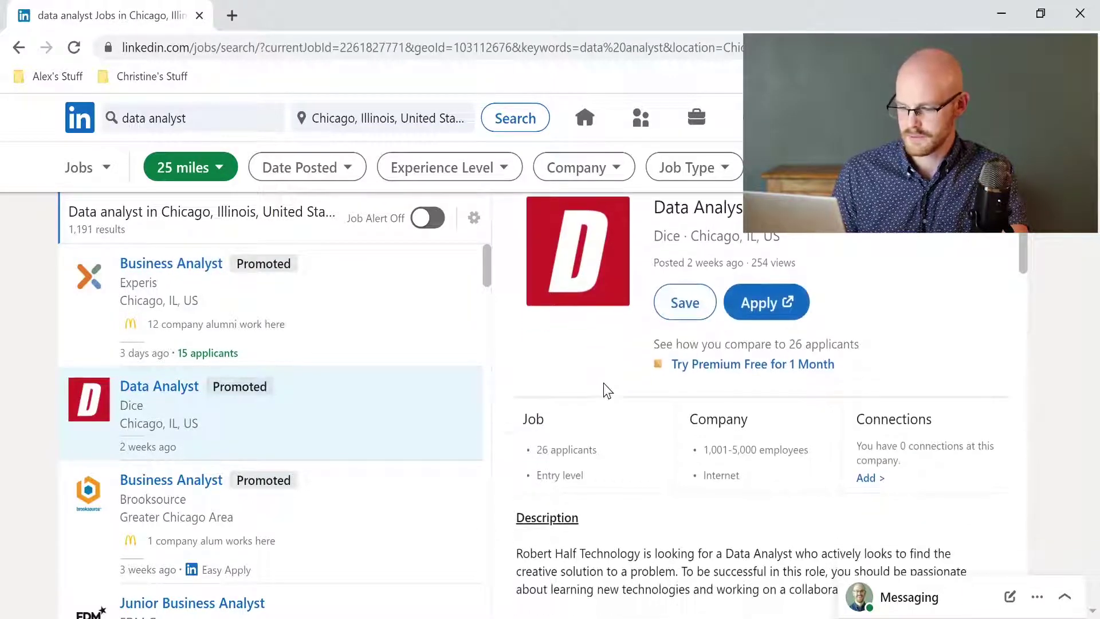
scroll(605, 384, down, 4)
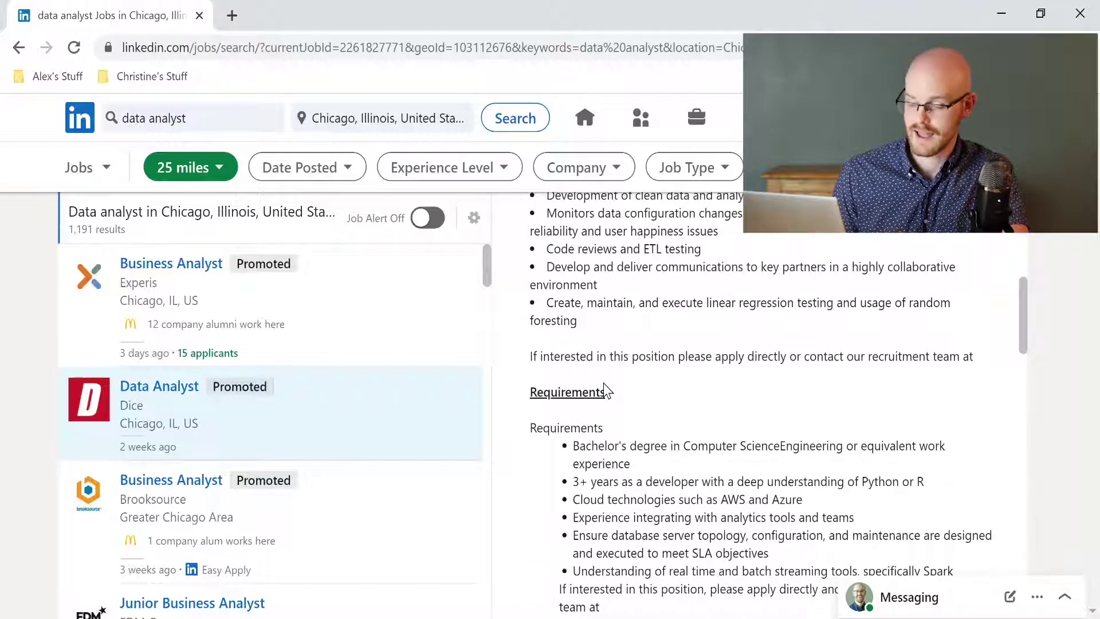
scroll(685, 356, up, 9)
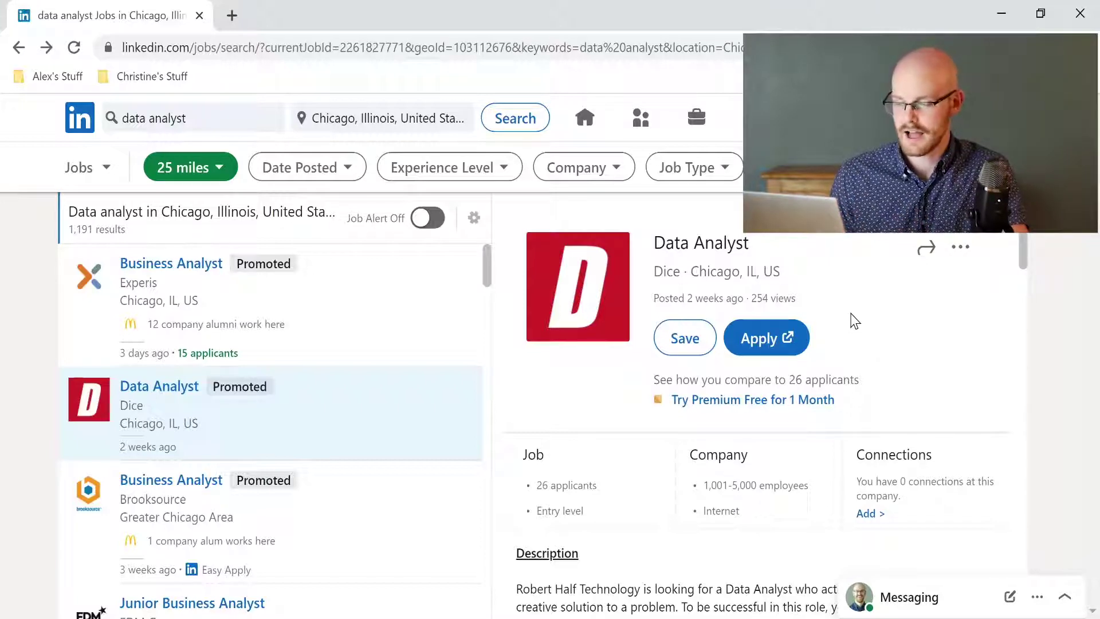
Go to the Dice company page from the job posting and show its employees.
click(585, 286)
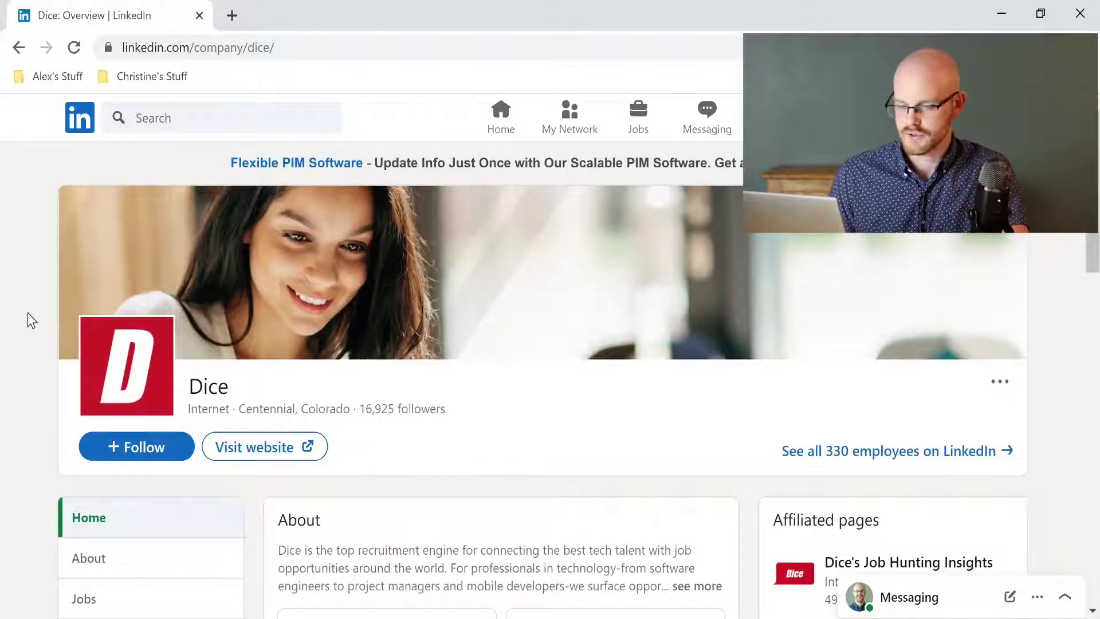
scroll(29, 317, down, 3)
click(138, 478)
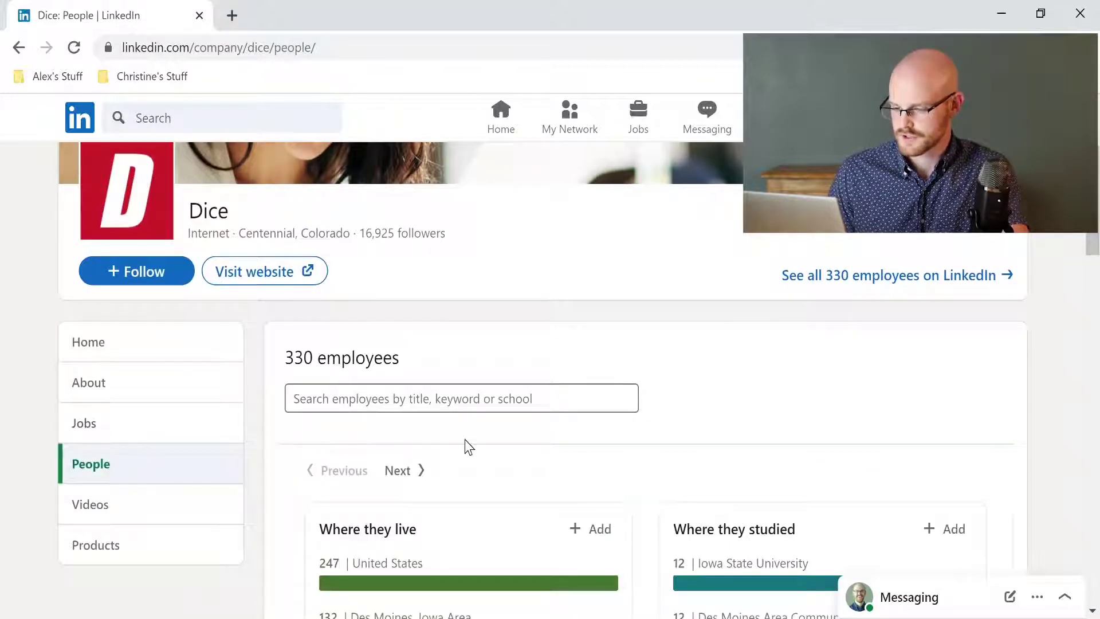
Filter the Dice employees by the keyword Recruiter and look through the matching people.
click(484, 404)
text(Recruiter)
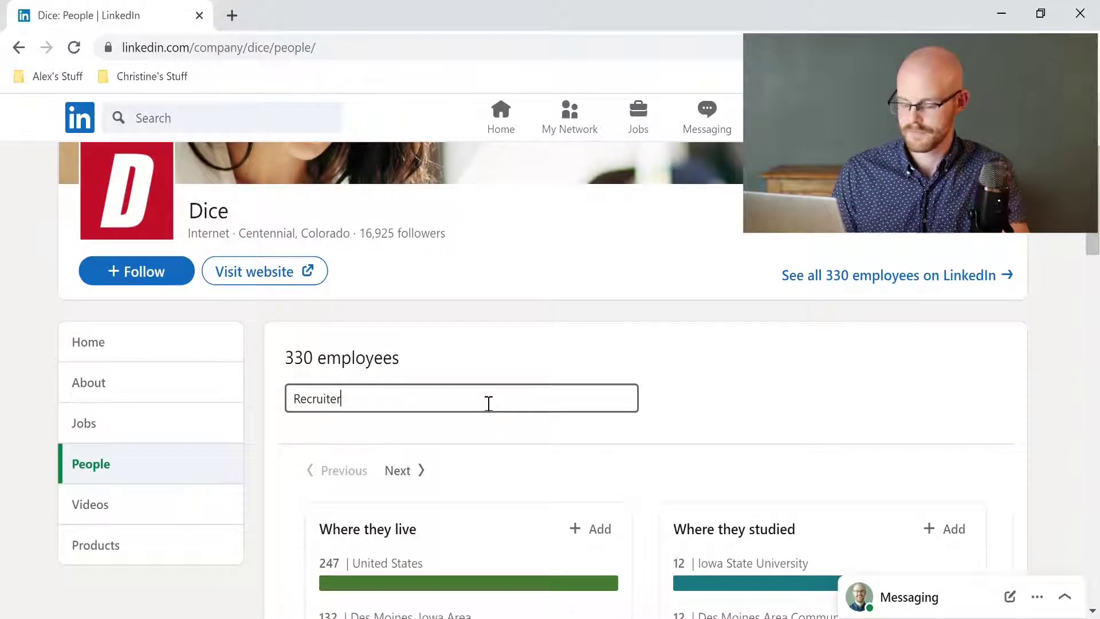
key(Return)
scroll(643, 357, down, 3)
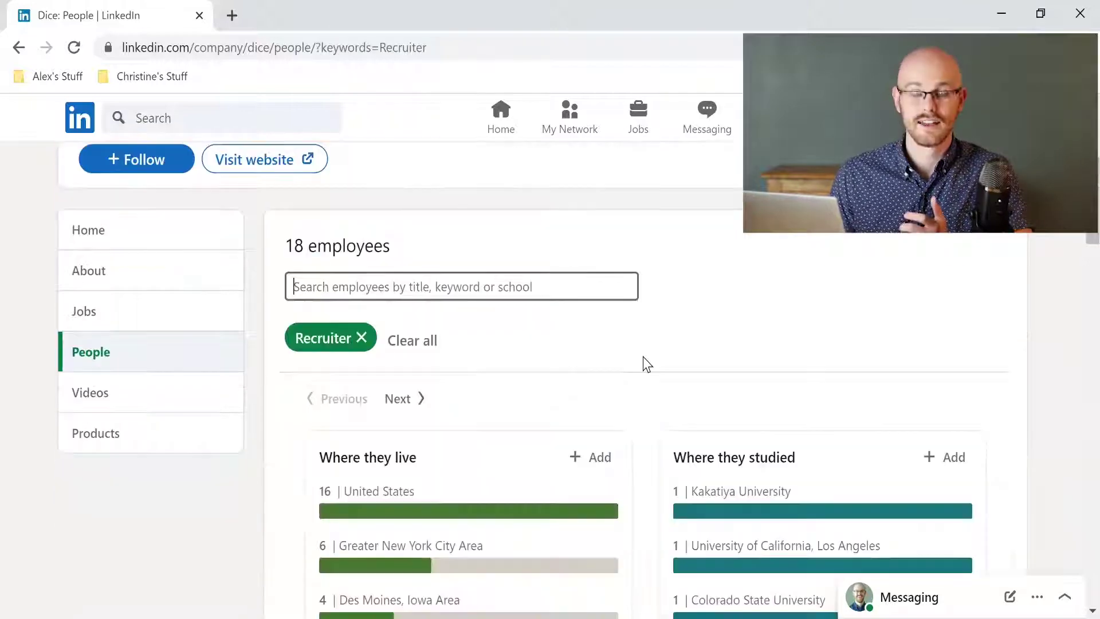
scroll(643, 356, down, 10)
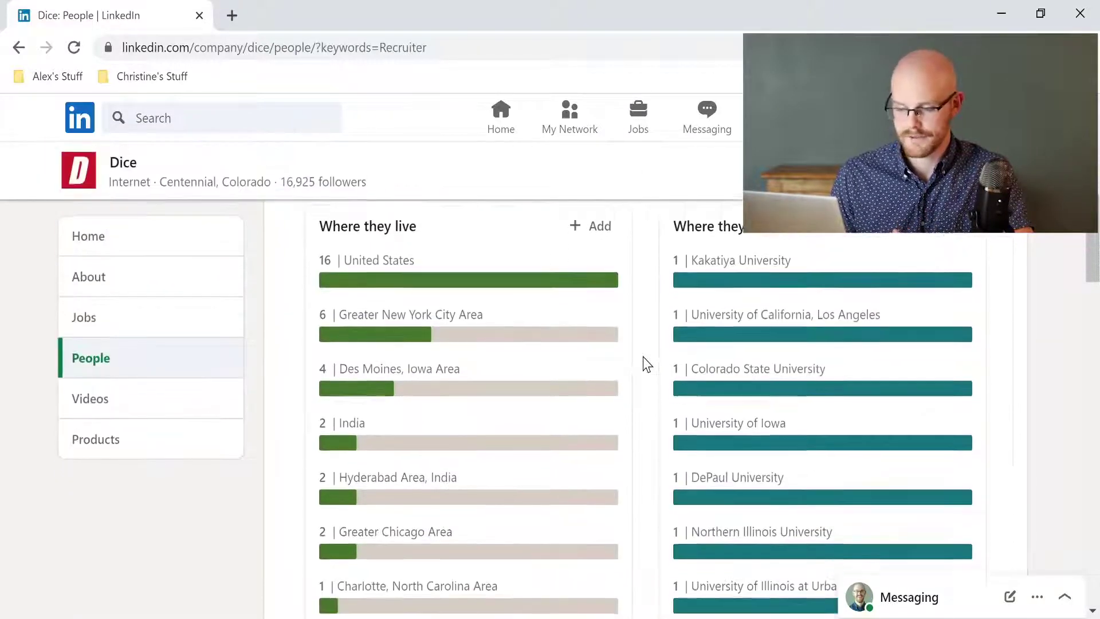
scroll(643, 356, down, 8)
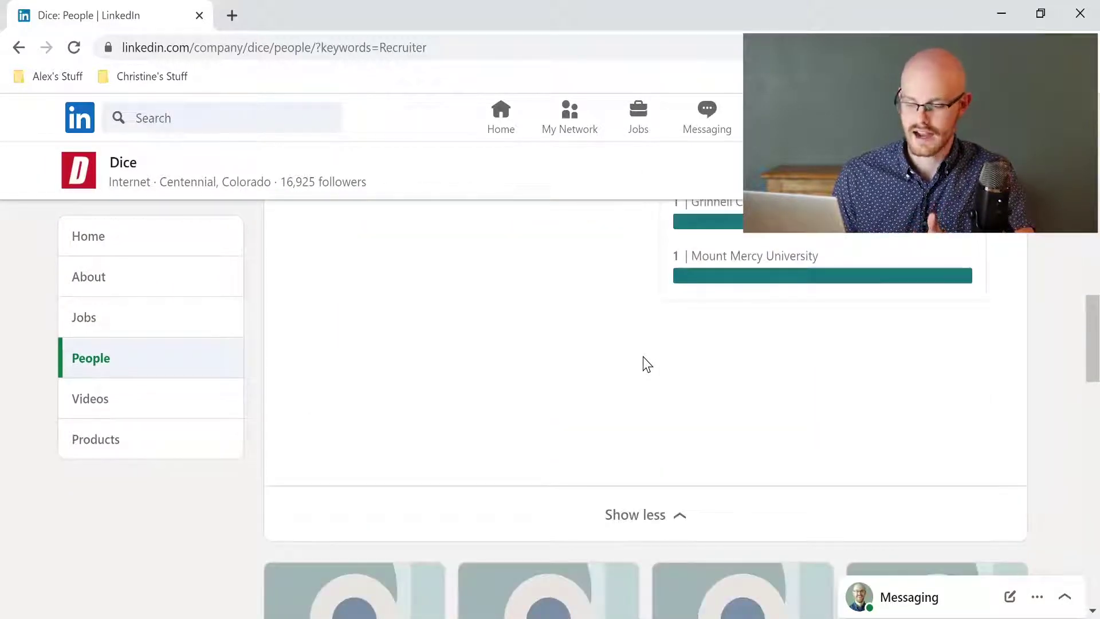
scroll(644, 365, down, 6)
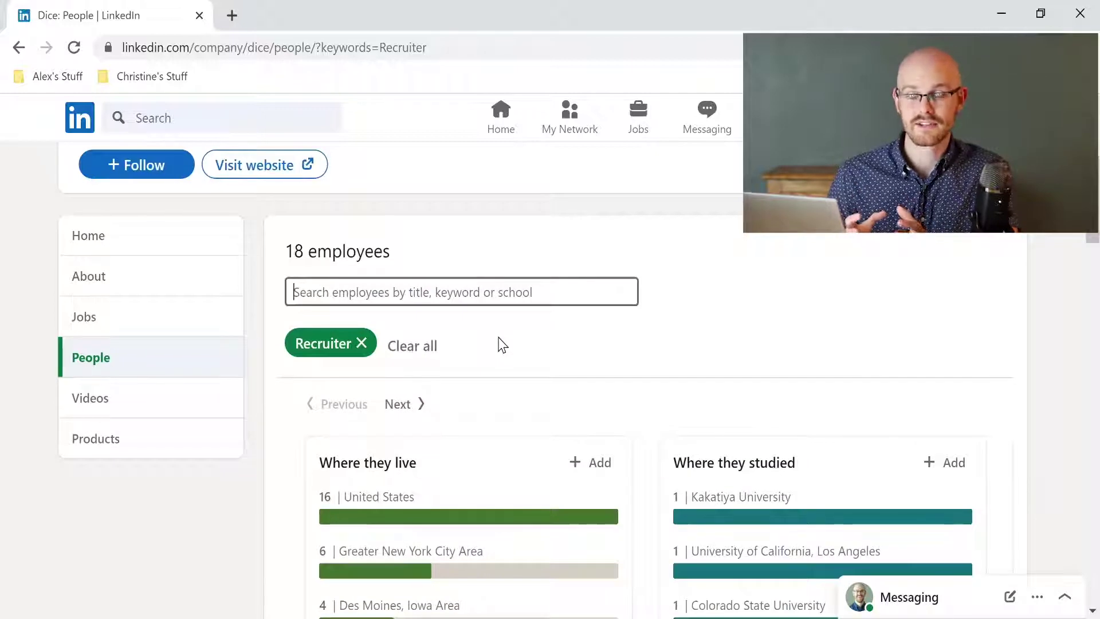
Replace the Recruiter employee filter with Data Analyst and look through the matching profiles.
click(362, 344)
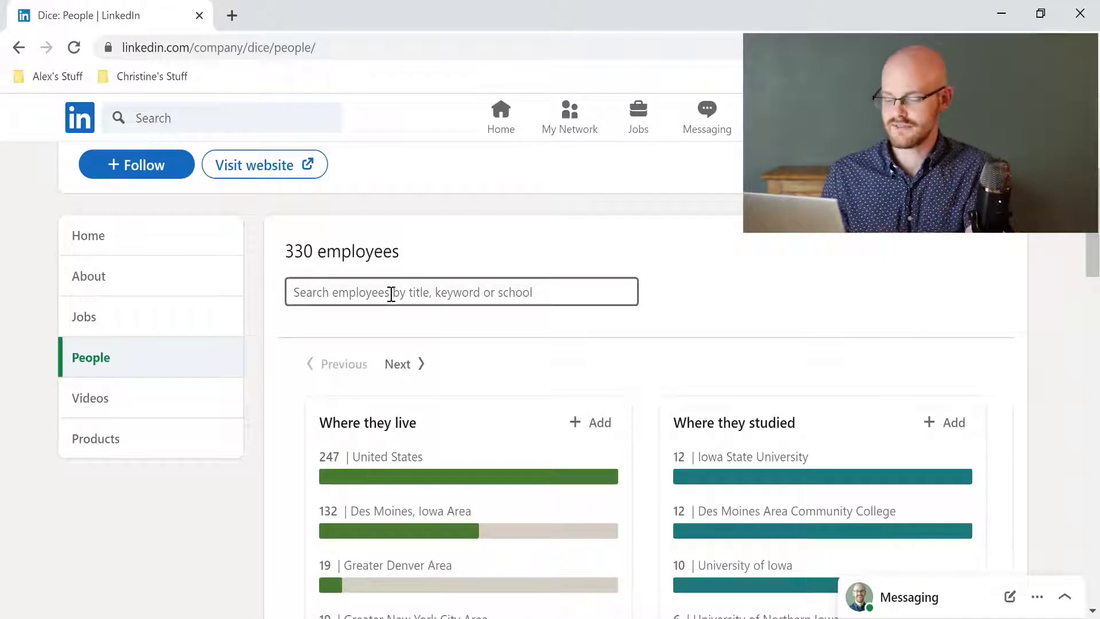
text(Data Analyst)
key(Return)
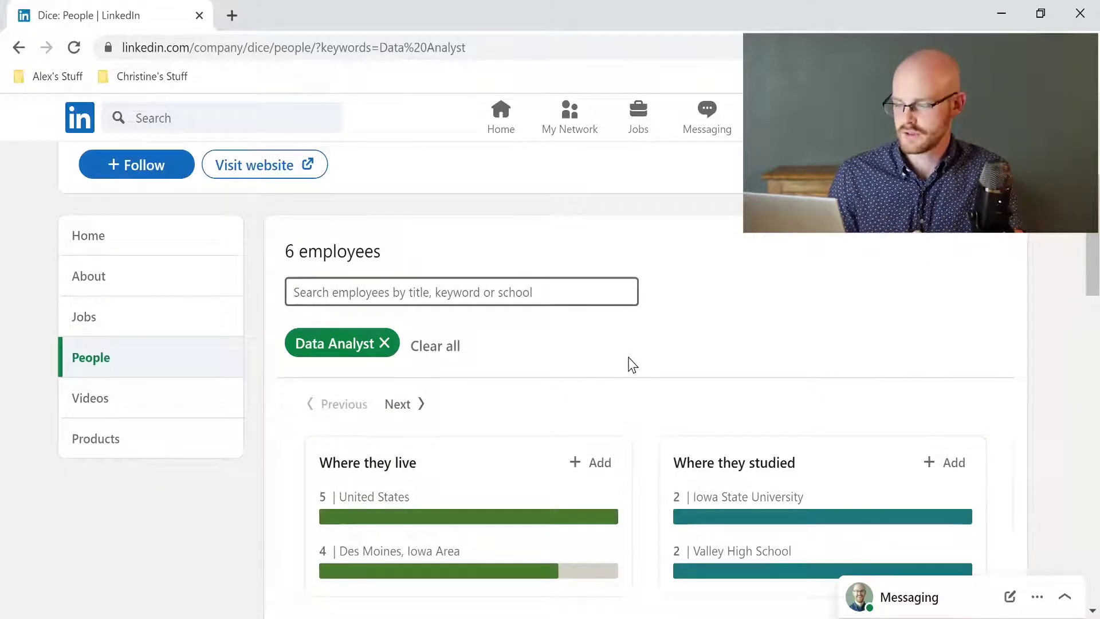
scroll(631, 356, down, 10)
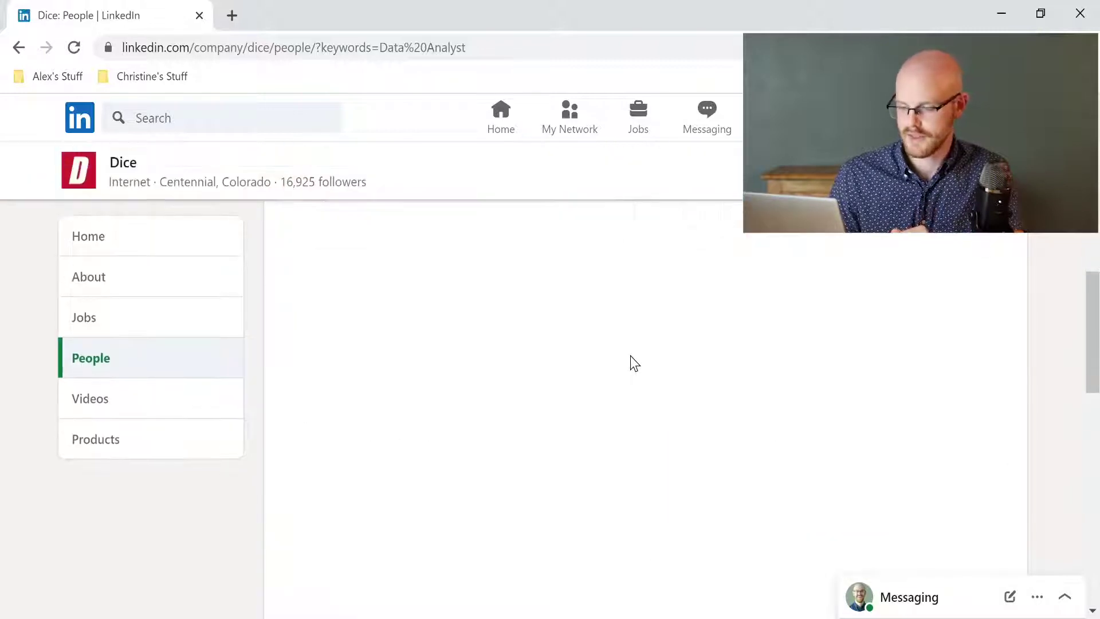
scroll(630, 355, down, 3)
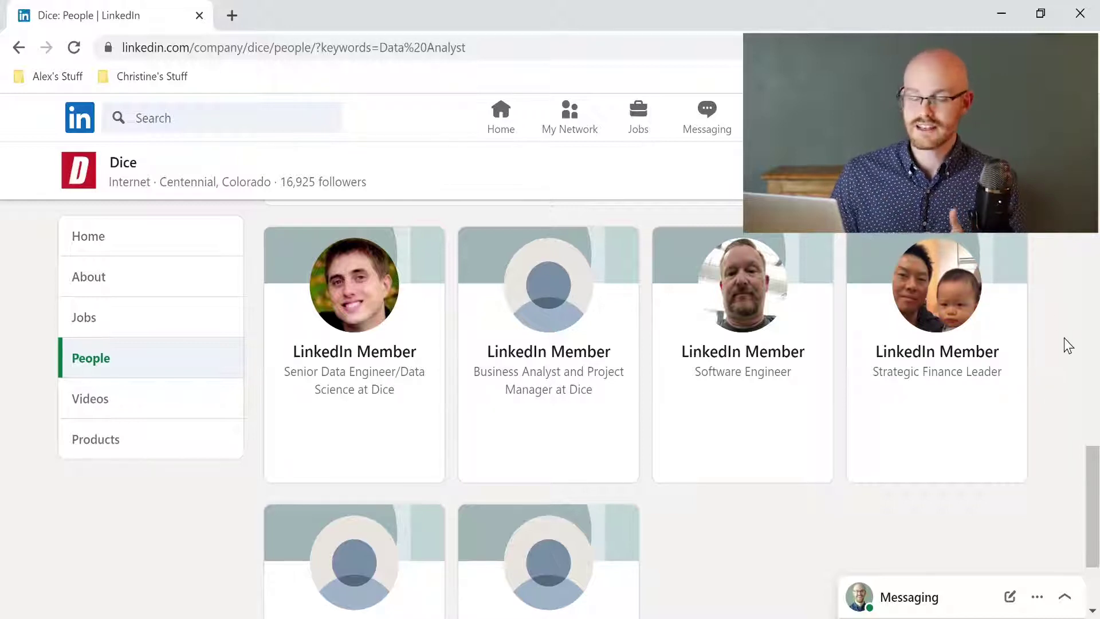
Open your own profile and start setting up the open-to-work job preferences for recruiters.
click(775, 117)
click(799, 232)
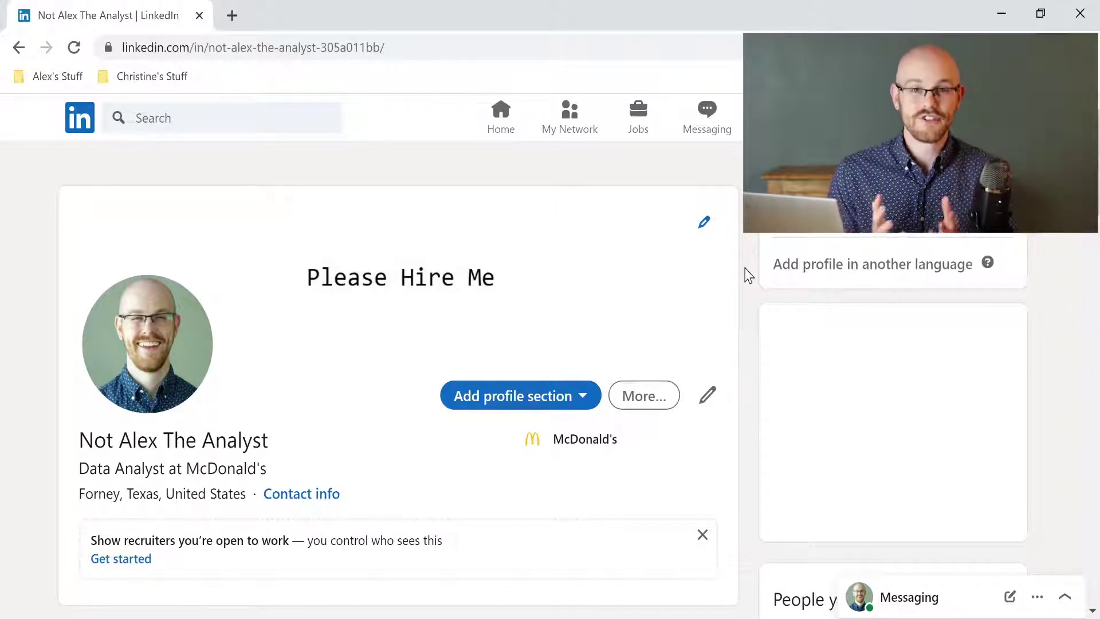
click(210, 557)
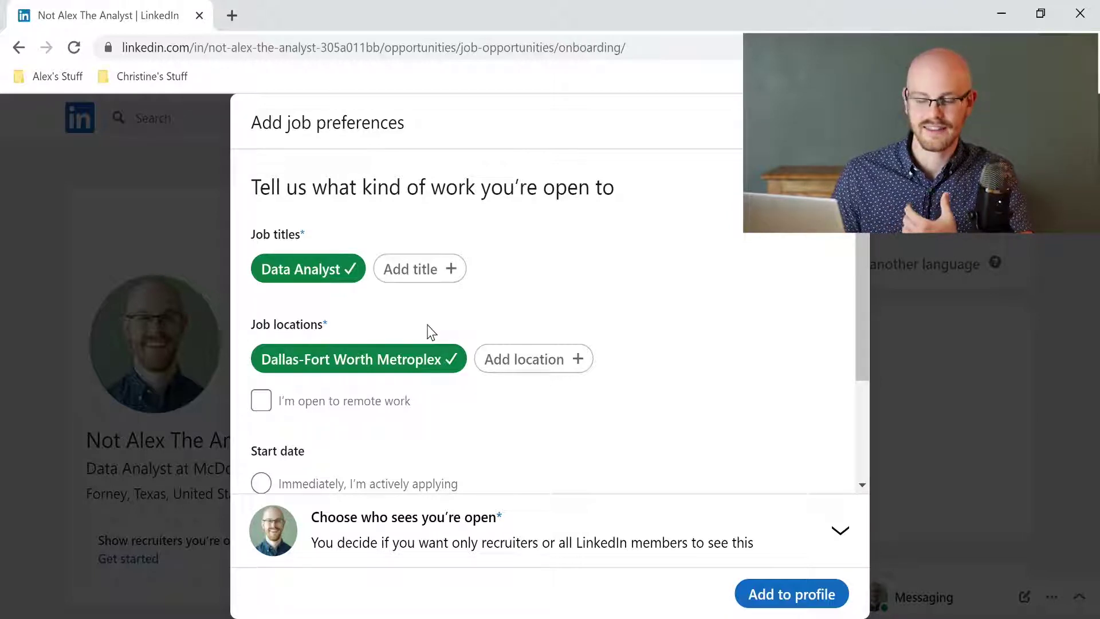
Add Business Analyst as a second job title in the job preferences.
click(441, 270)
text(business ana)
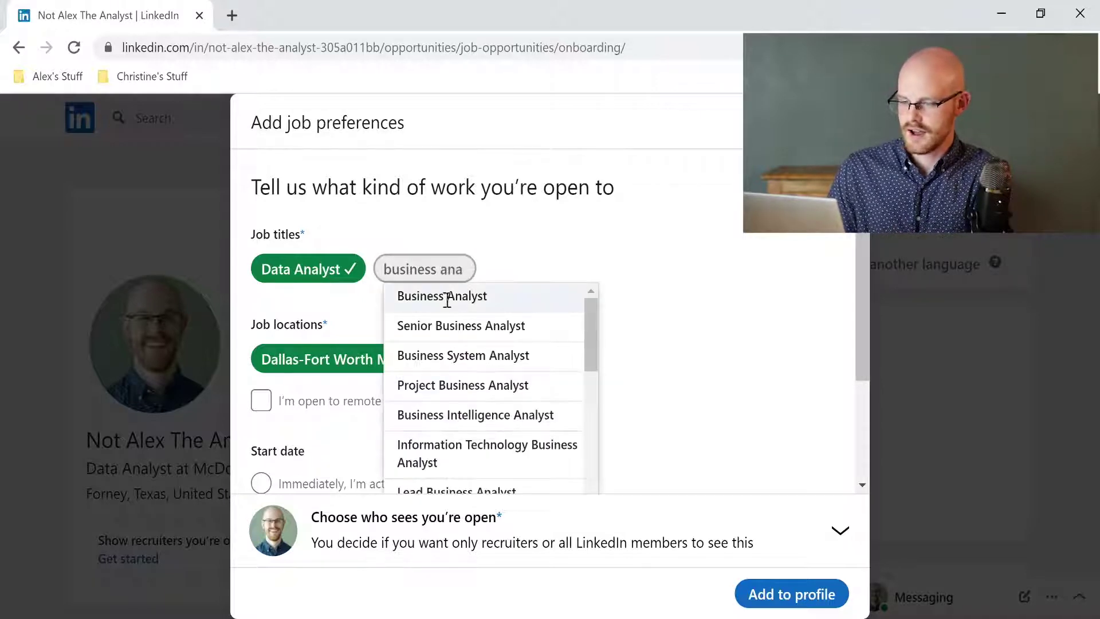
click(458, 296)
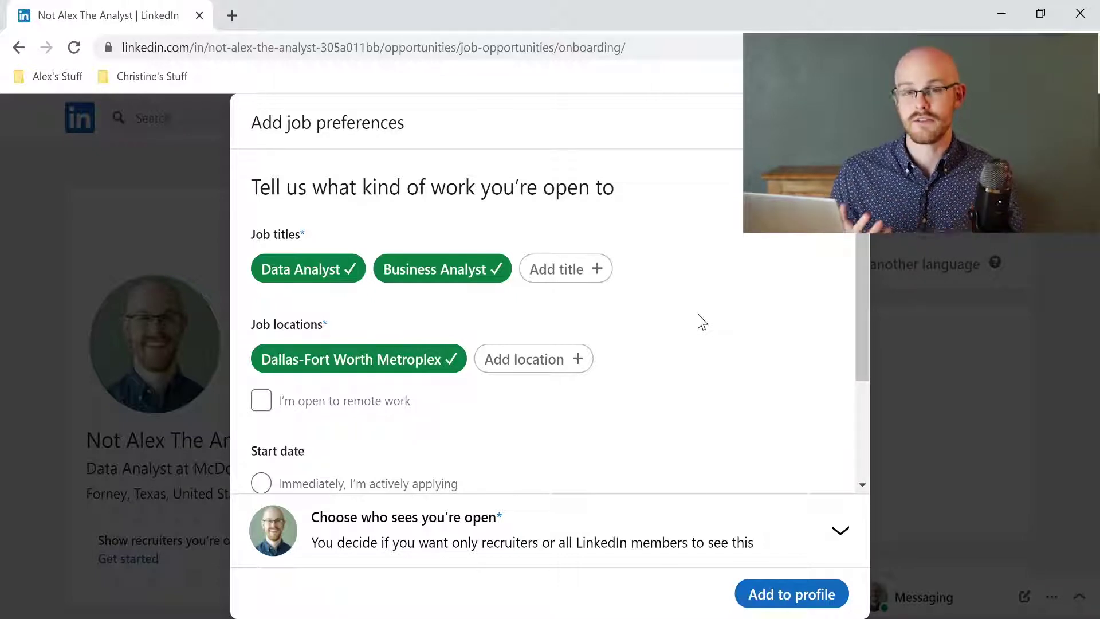
Set the start date to immediate, select Full-time and Contract job types, and add the preferences to the profile.
scroll(631, 318, down, 3)
click(458, 330)
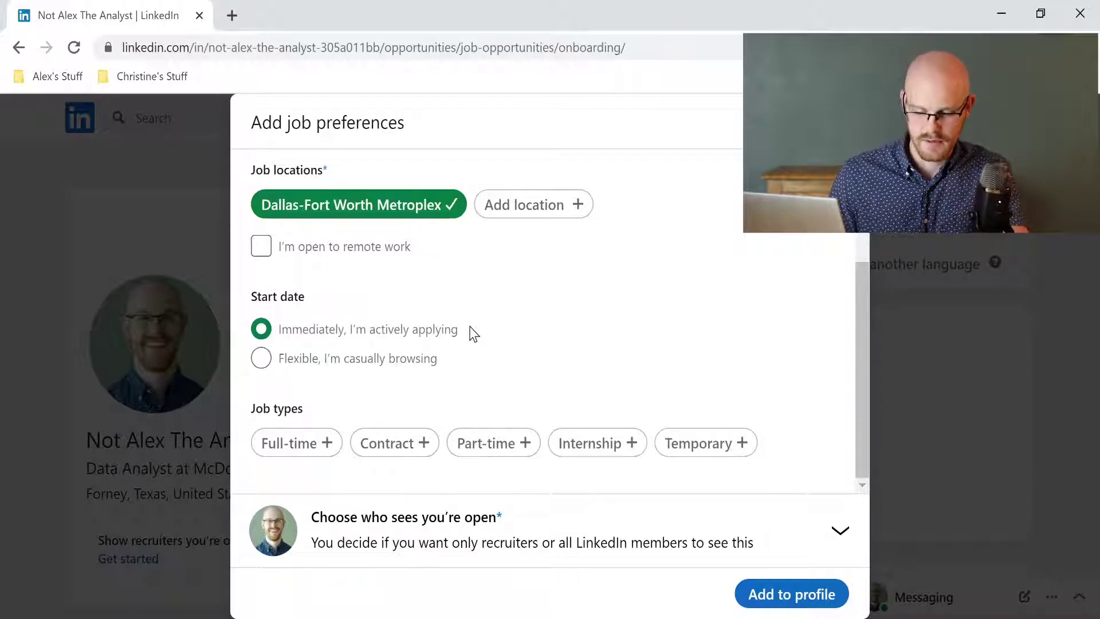
click(303, 448)
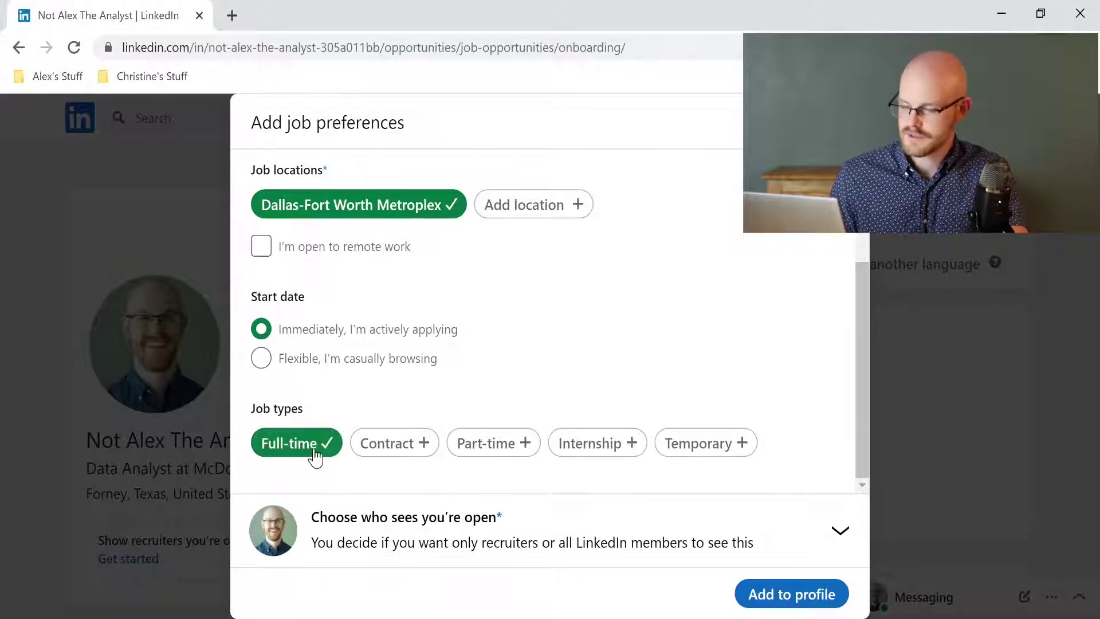
click(411, 462)
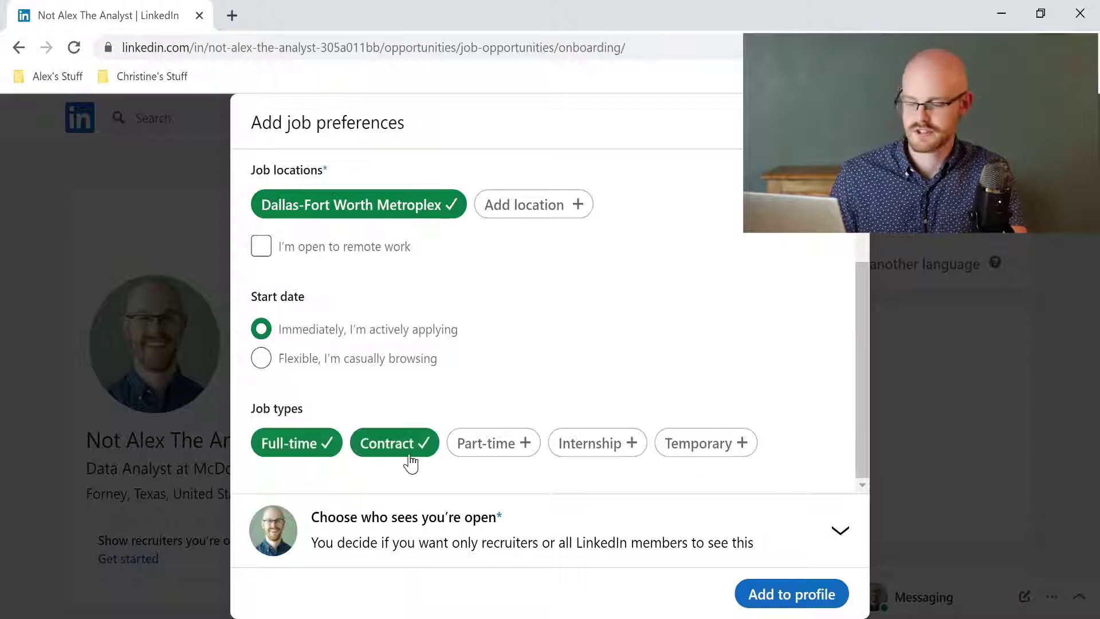
click(786, 596)
Limit the open-to-work visibility to Recruiters only, save the preferences, and dismiss the notifications.
click(764, 245)
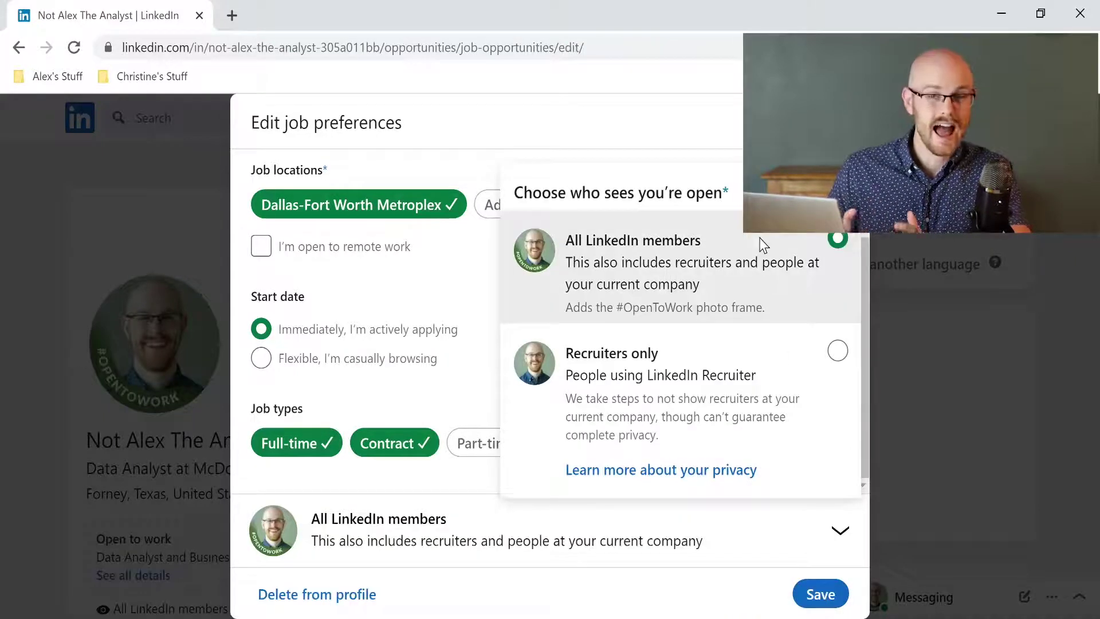
click(838, 351)
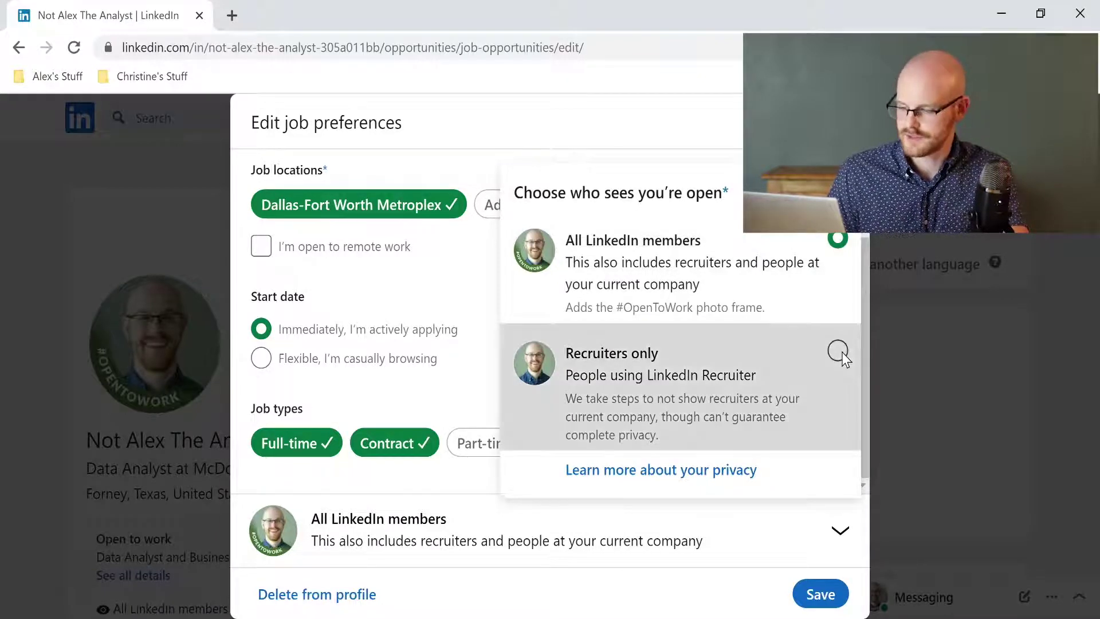
click(820, 594)
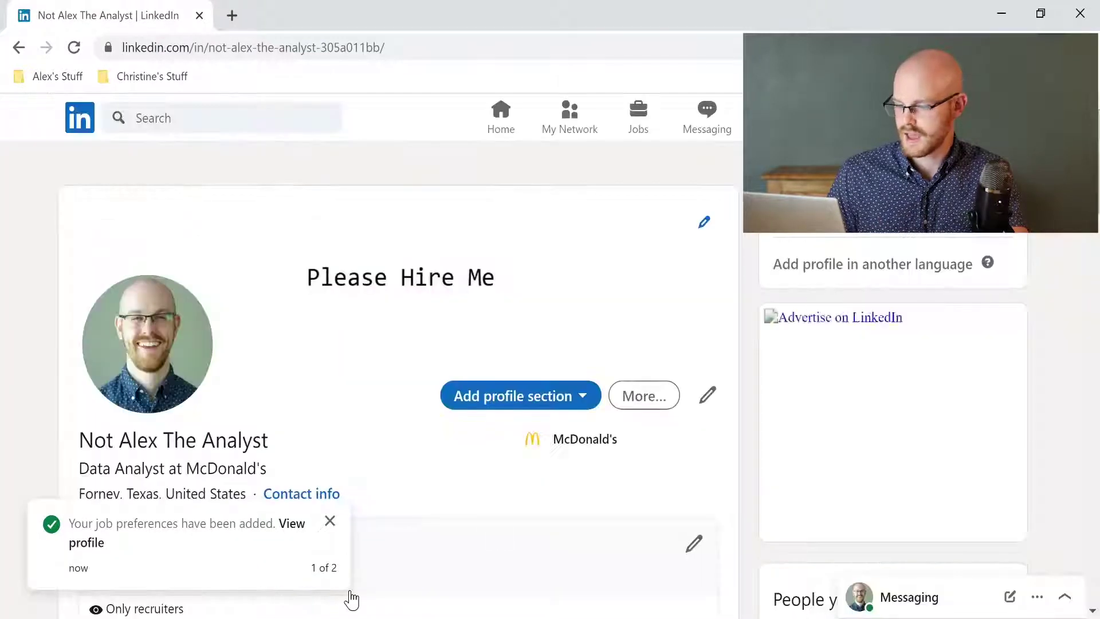
click(330, 521)
click(330, 544)
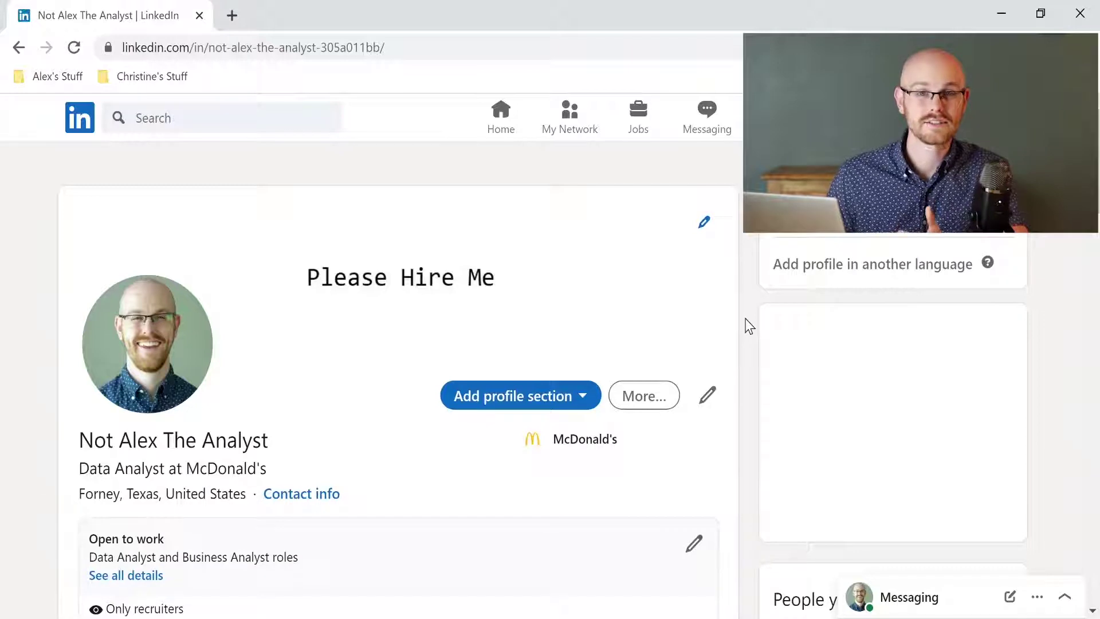
Review the profile's Experience section and the fully expanded Skills & endorsements list.
scroll(749, 326, down, 1)
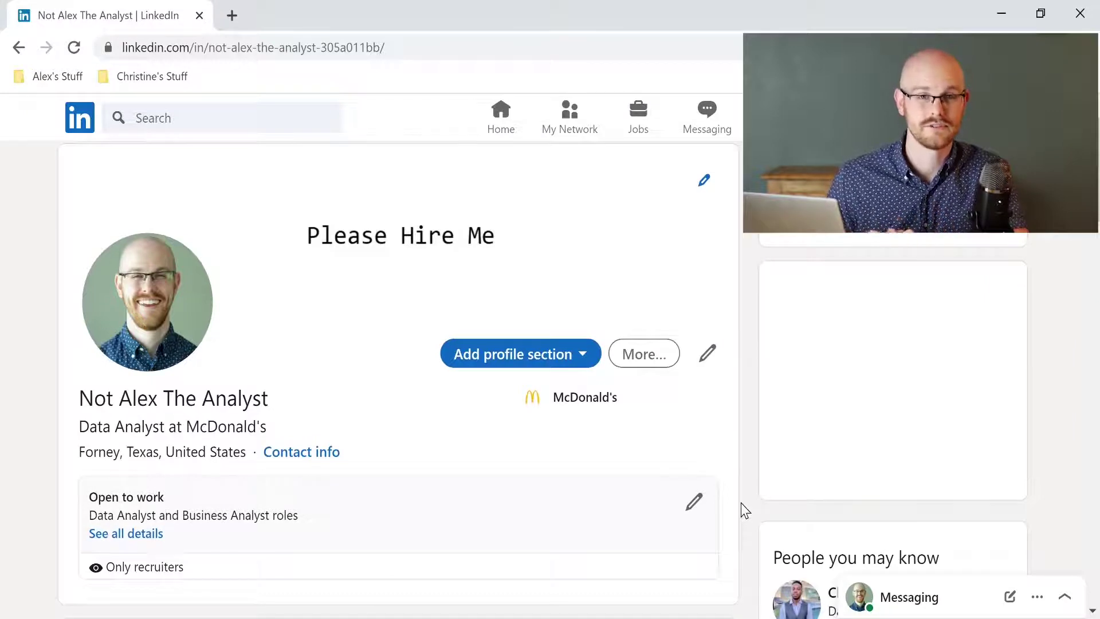
scroll(745, 292, up, 1)
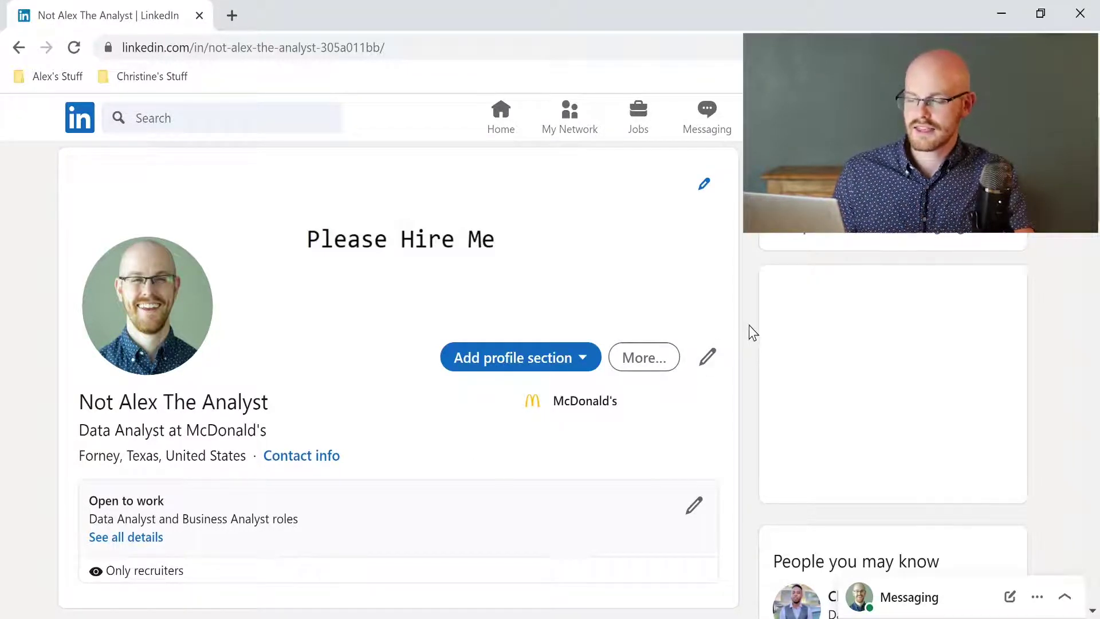
scroll(751, 333, down, 2)
scroll(749, 327, down, 15)
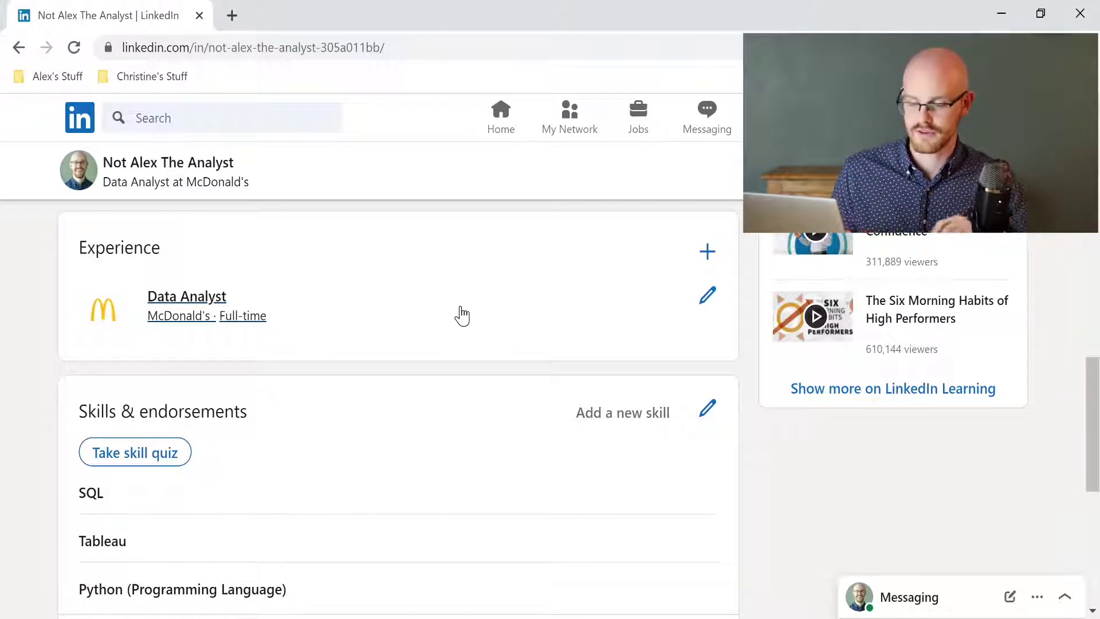
scroll(750, 324, down, 3)
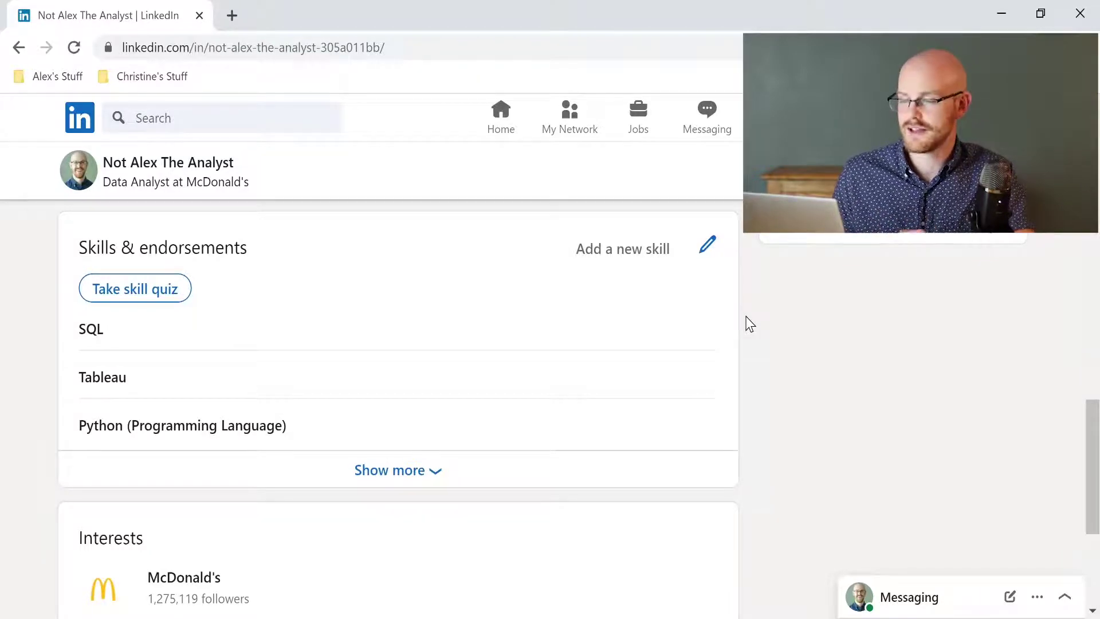
click(394, 469)
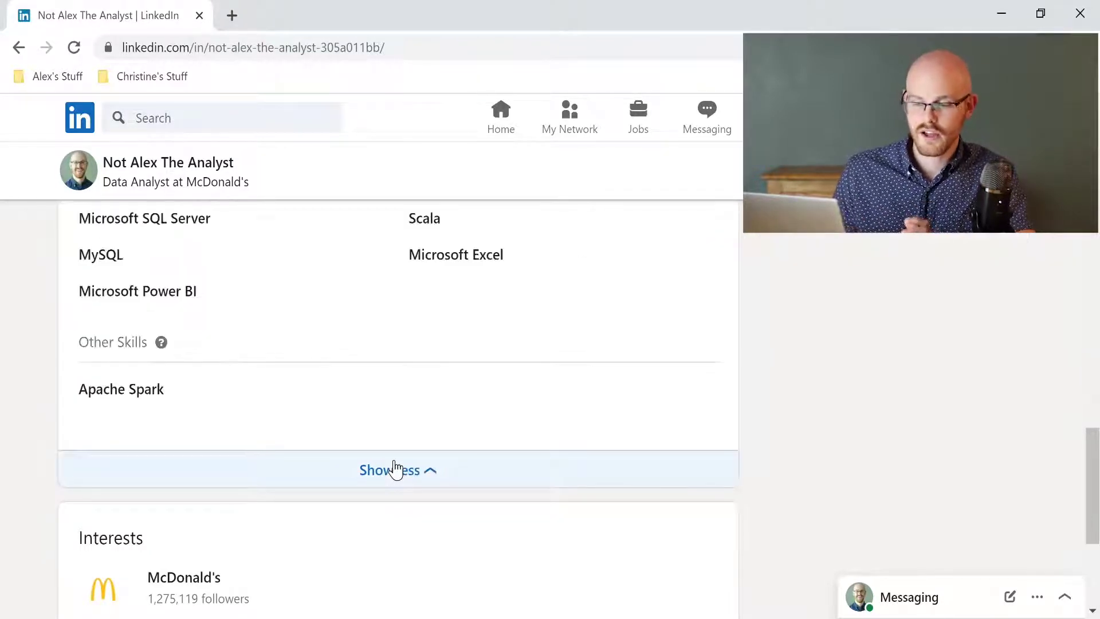
scroll(396, 468, up, 4)
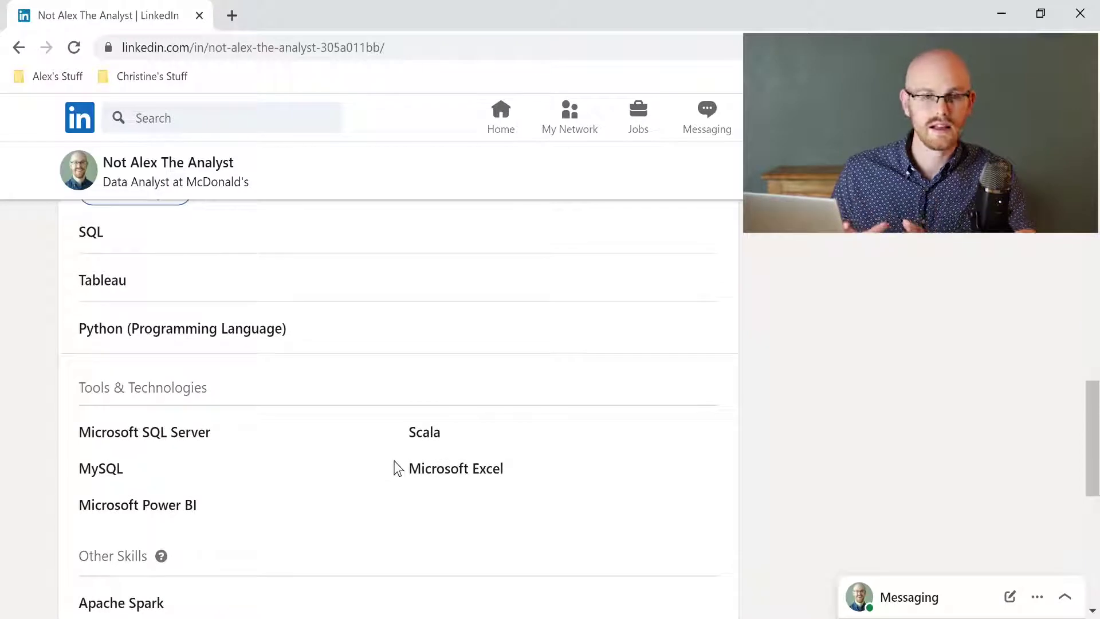